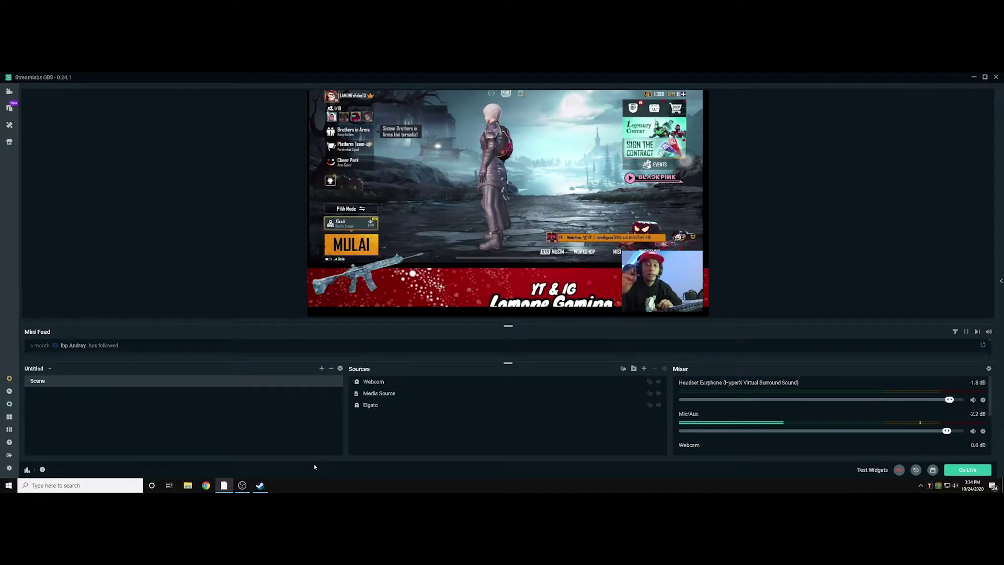
- Switch to Chrome, look up Speedtest through the recent Google search, and run an internet speed test
left_click(207, 485)
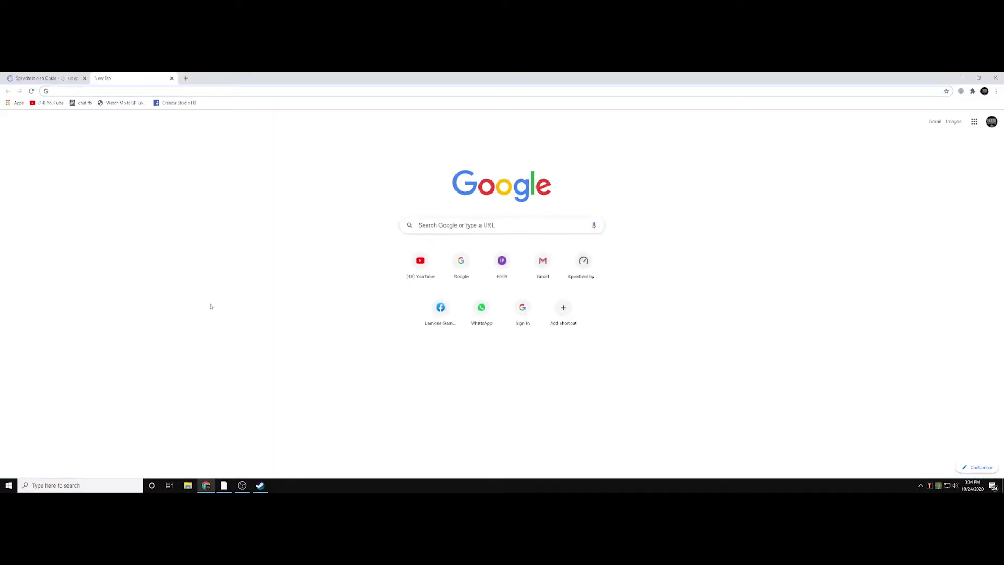
left_click(84, 78)
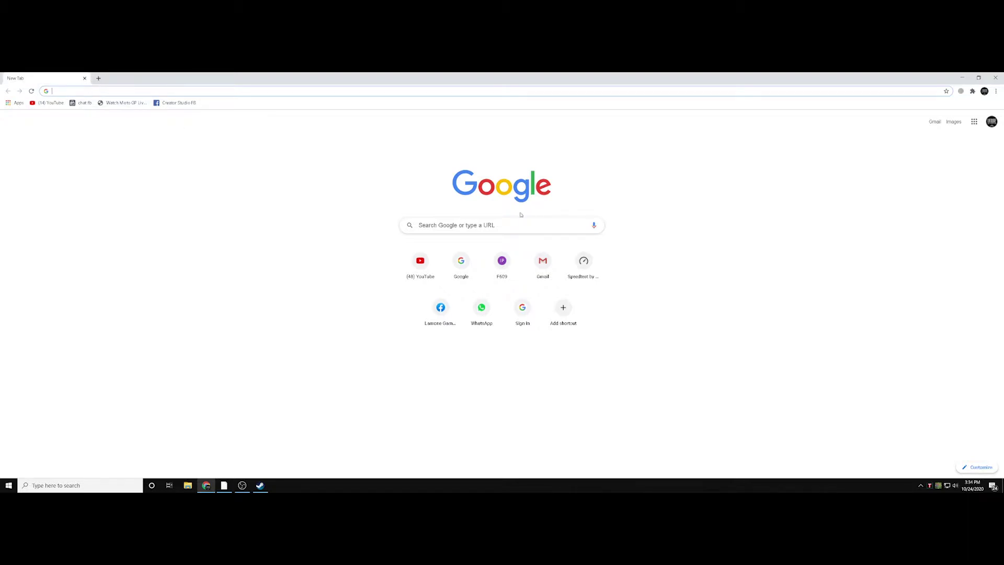
left_click(492, 225)
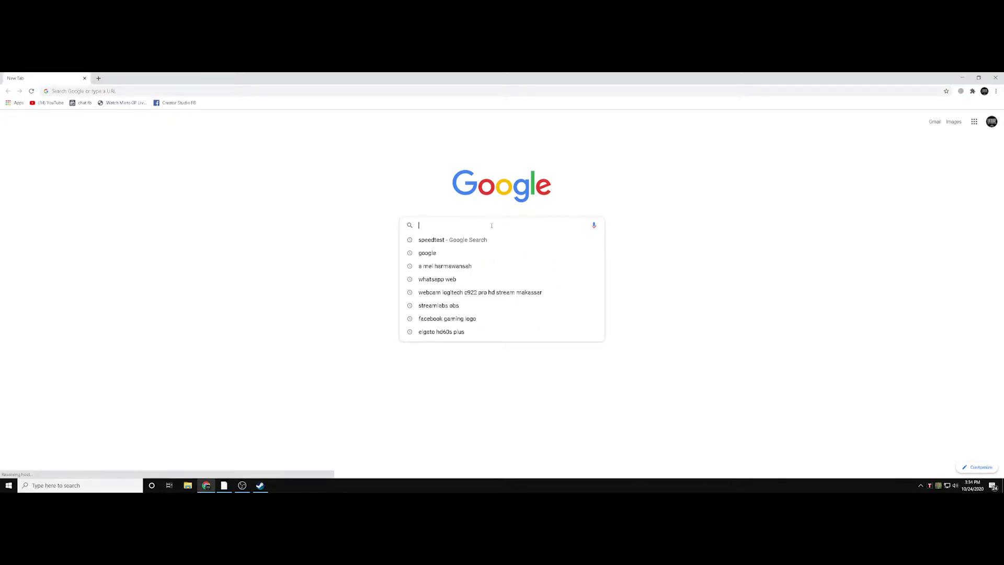
left_click(463, 240)
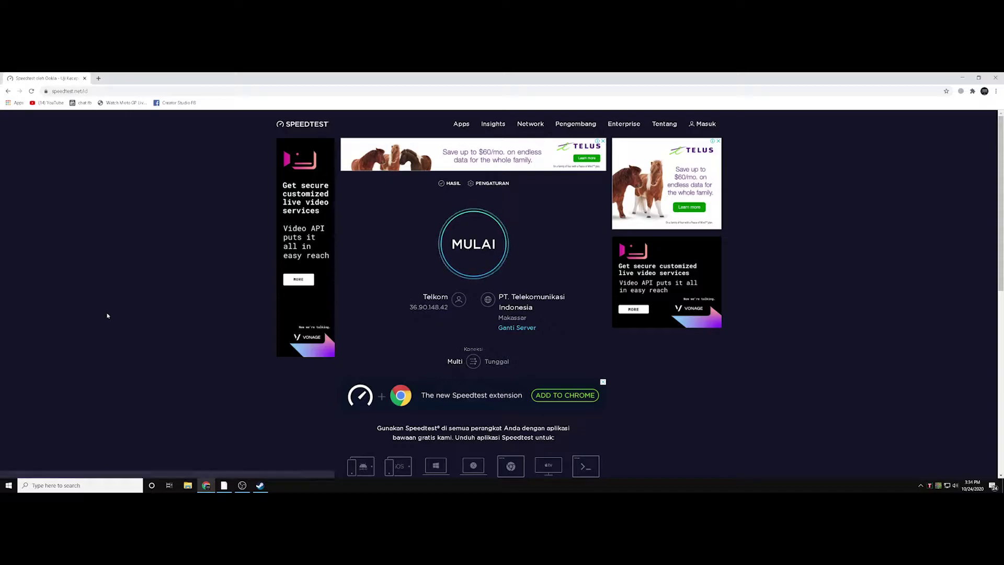
left_click(487, 260)
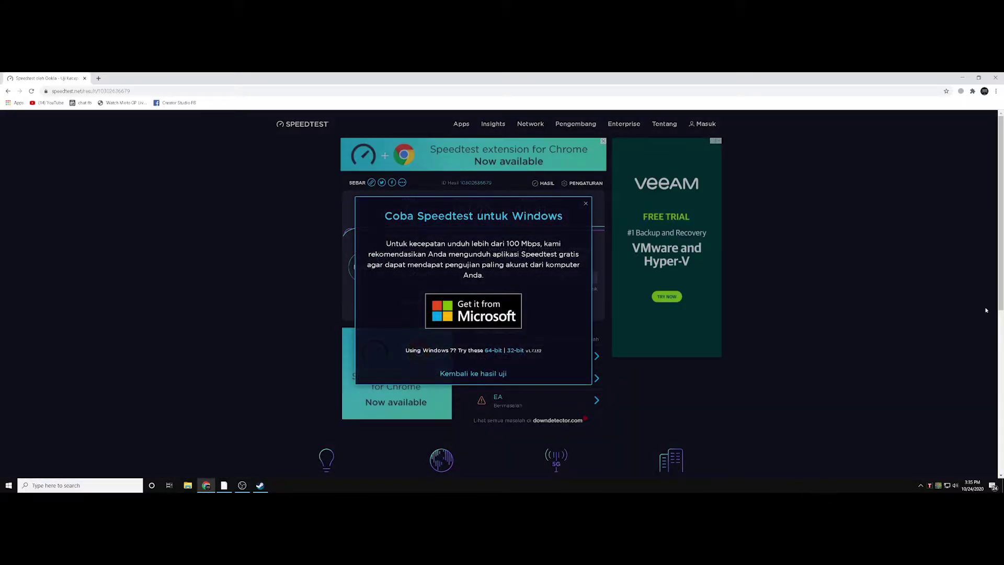
left_click(586, 204)
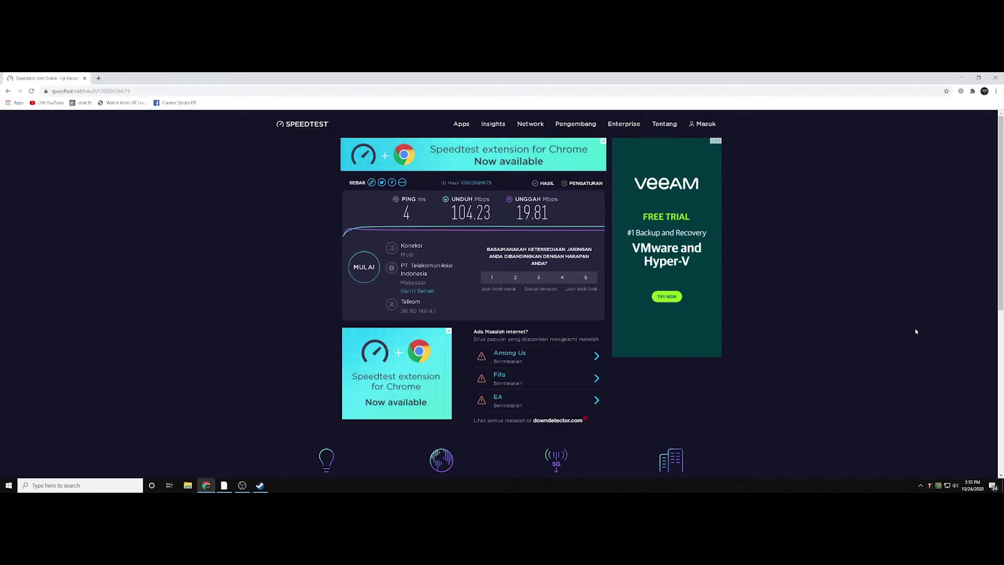
- Return to Streamlabs OBS and select audio track 1 in the streaming output settings, checking the available encoders
key("alt+Tab")
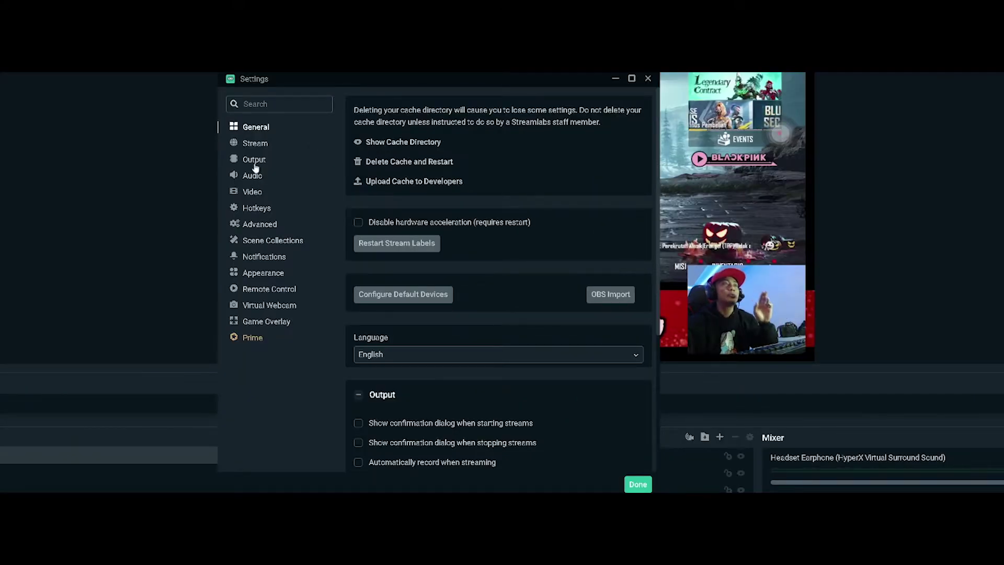
left_click(256, 160)
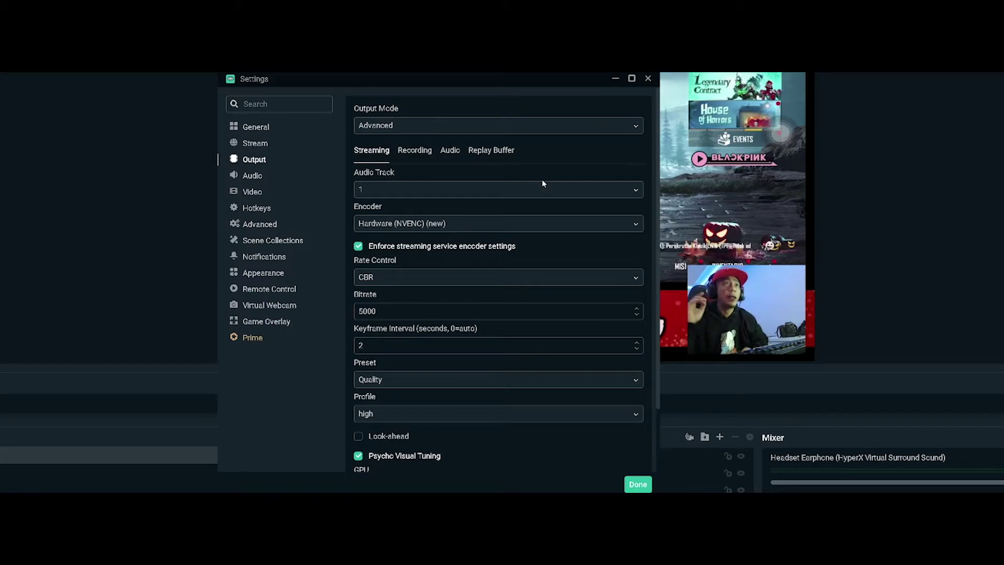
left_click(425, 192)
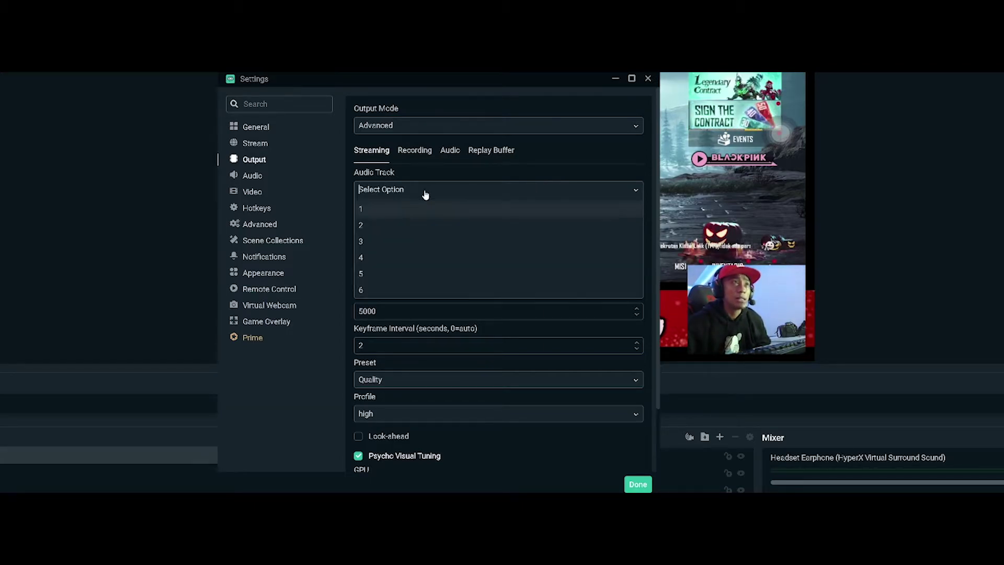
left_click(413, 208)
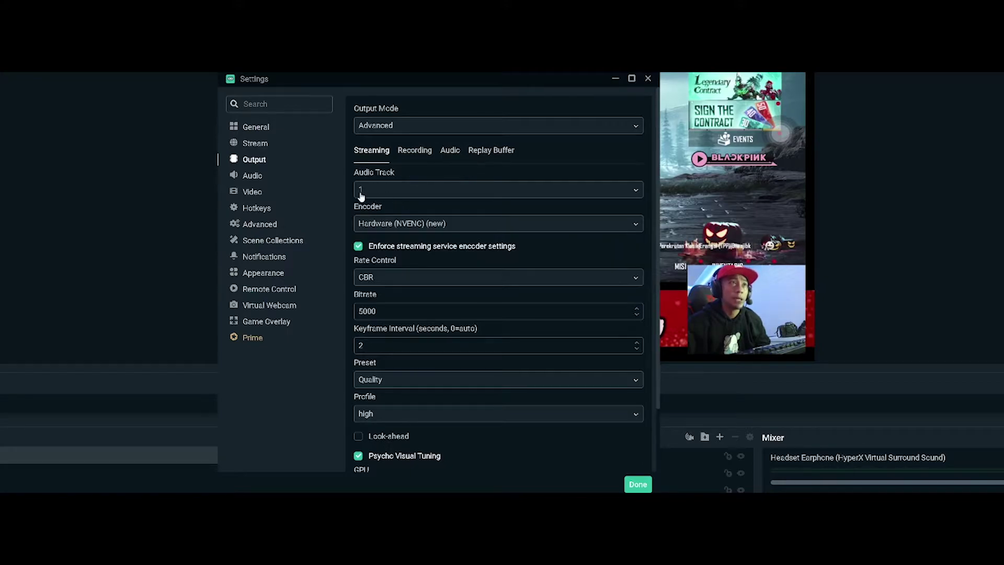
left_click(397, 223)
left_click(455, 206)
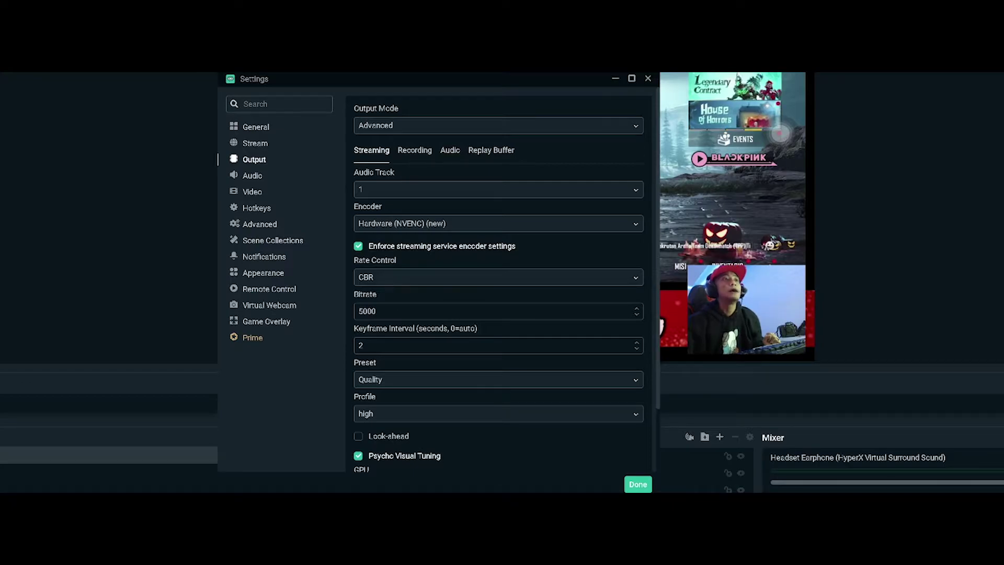
- Set the streaming bitrate to 2000 and select CBR as the rate control
key("ctrl+a")
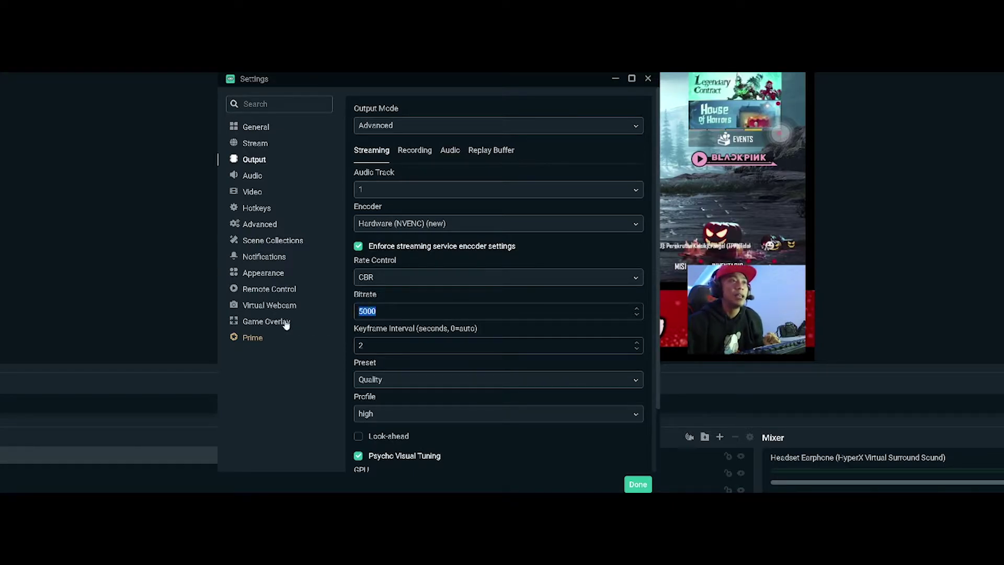
type("2000")
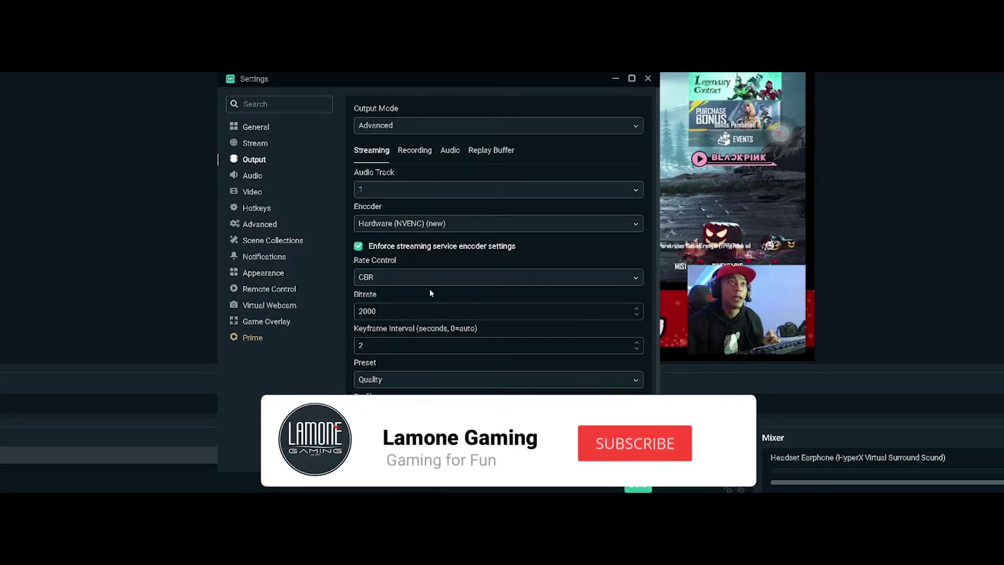
left_click(395, 278)
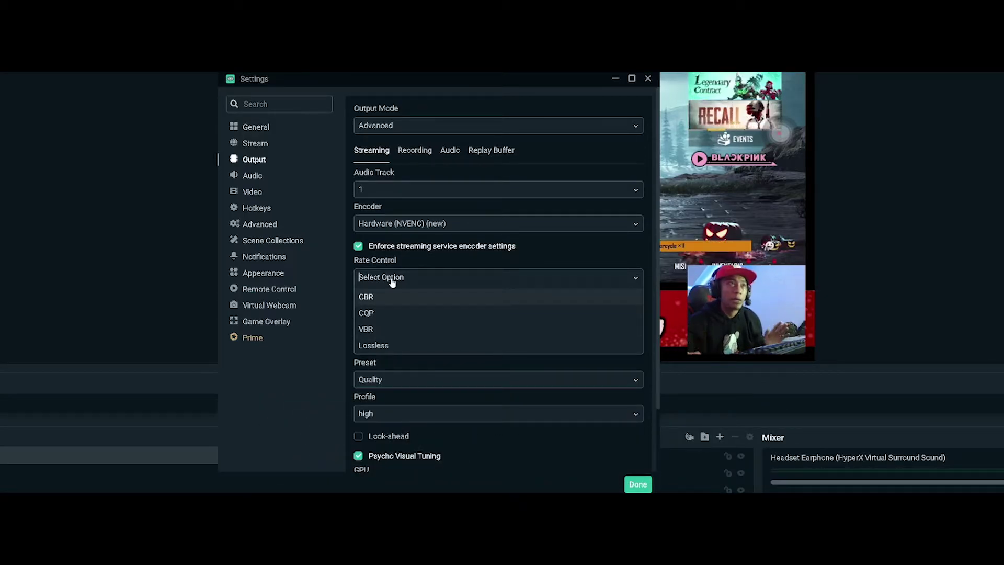
left_click(398, 297)
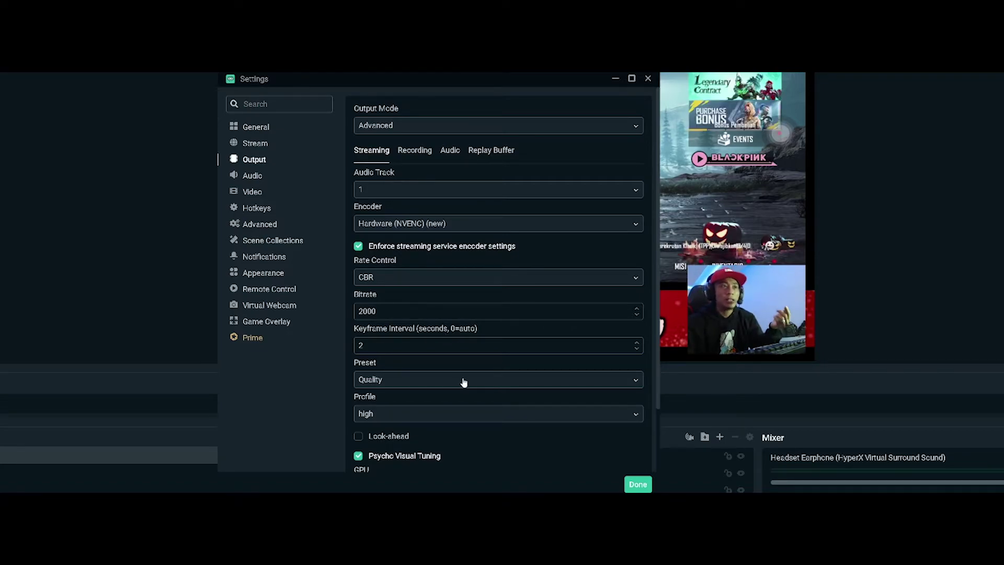
- Select the Quality preset and the high profile for the streaming encoder
scroll(464, 381, "down", 1)
left_click(435, 326)
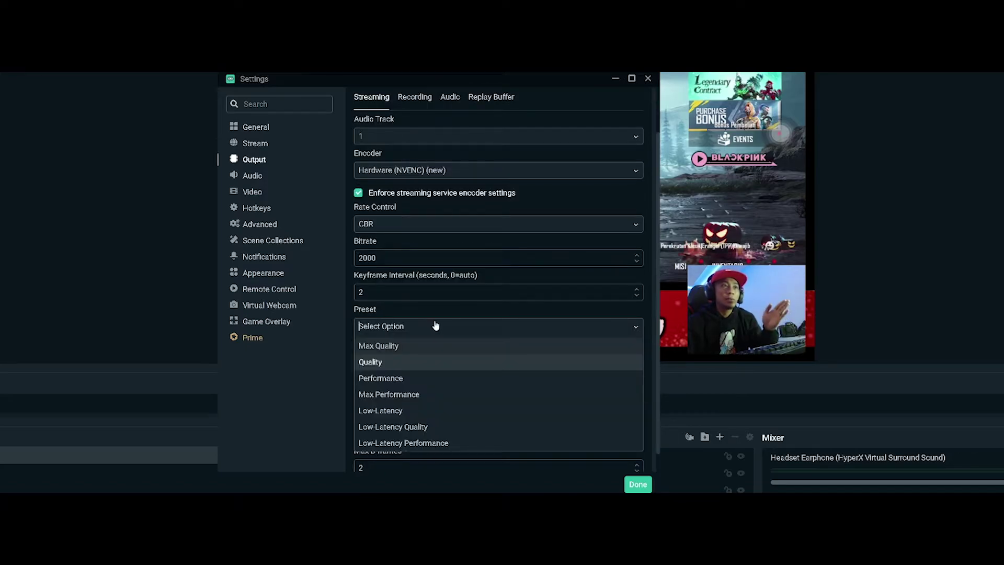
left_click(421, 365)
left_click(400, 365)
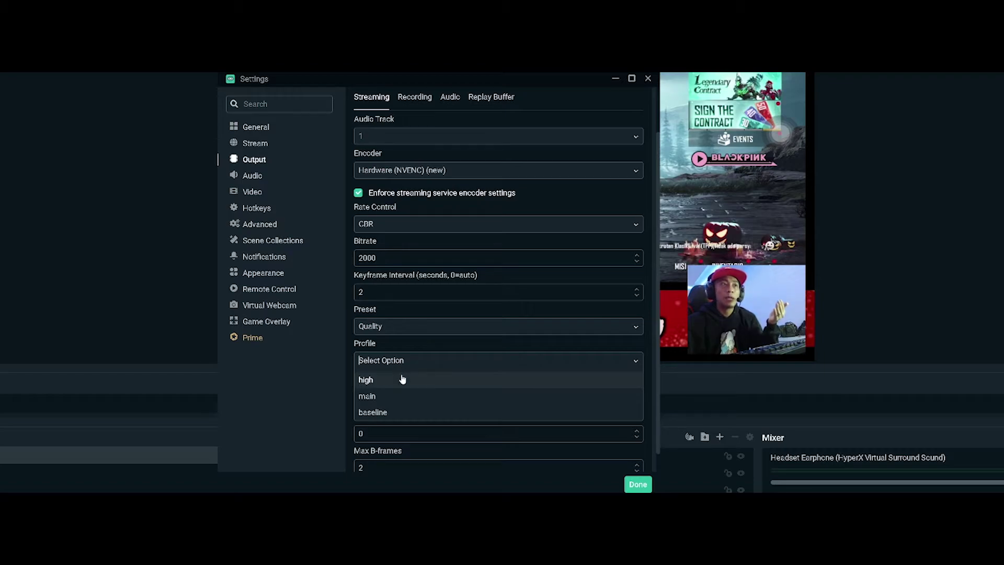
left_click(404, 381)
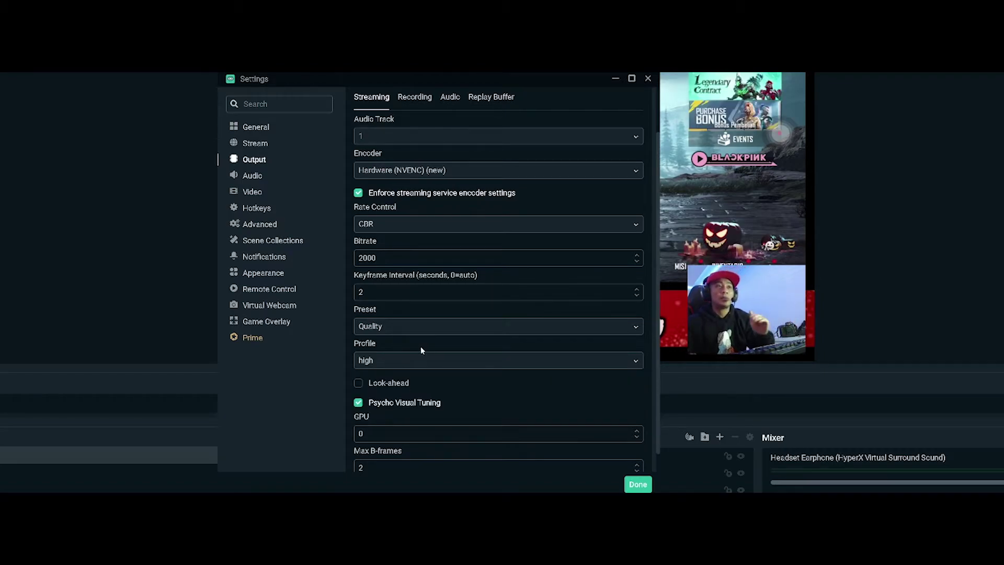
scroll(420, 350, "down", 1)
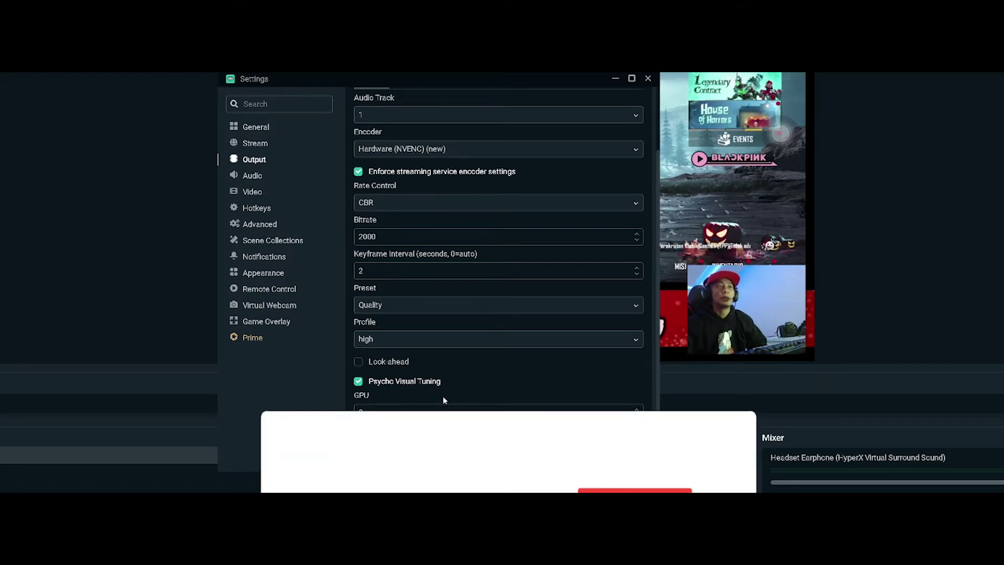
scroll(442, 400, "up", 3)
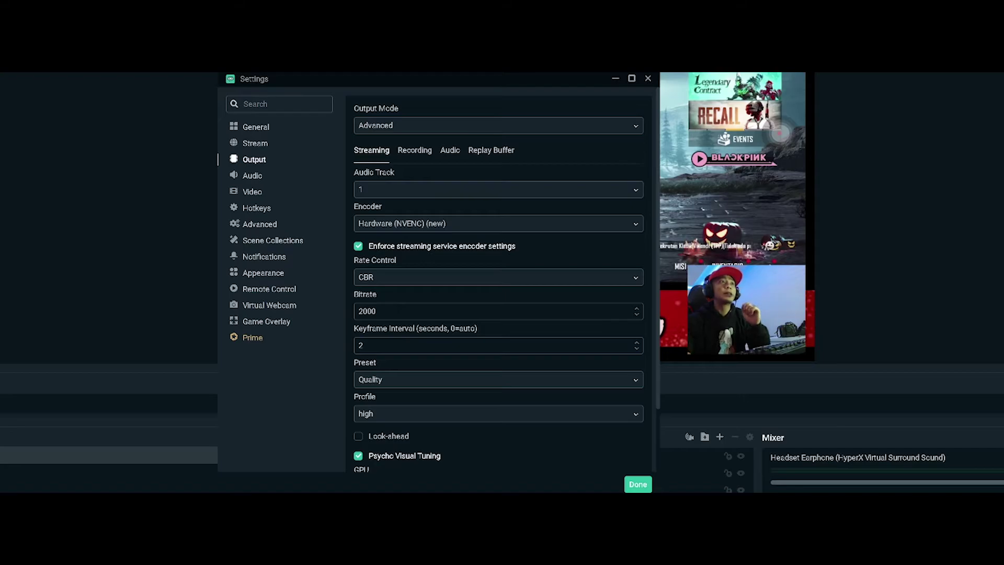
- In the video settings, set the downscale filter to Bicubic (Sharpened scaling, 16 samples)
left_click(253, 193)
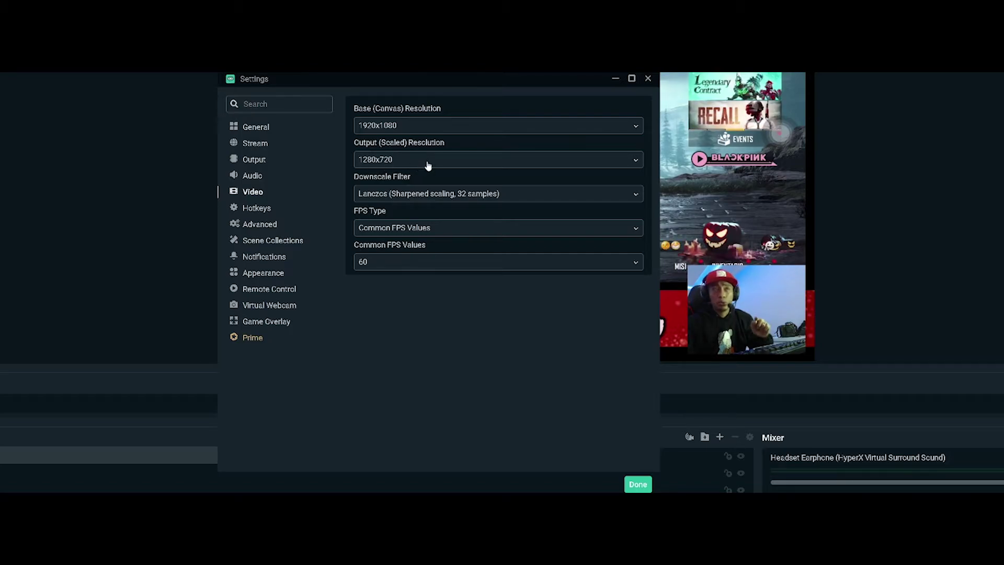
left_click(400, 194)
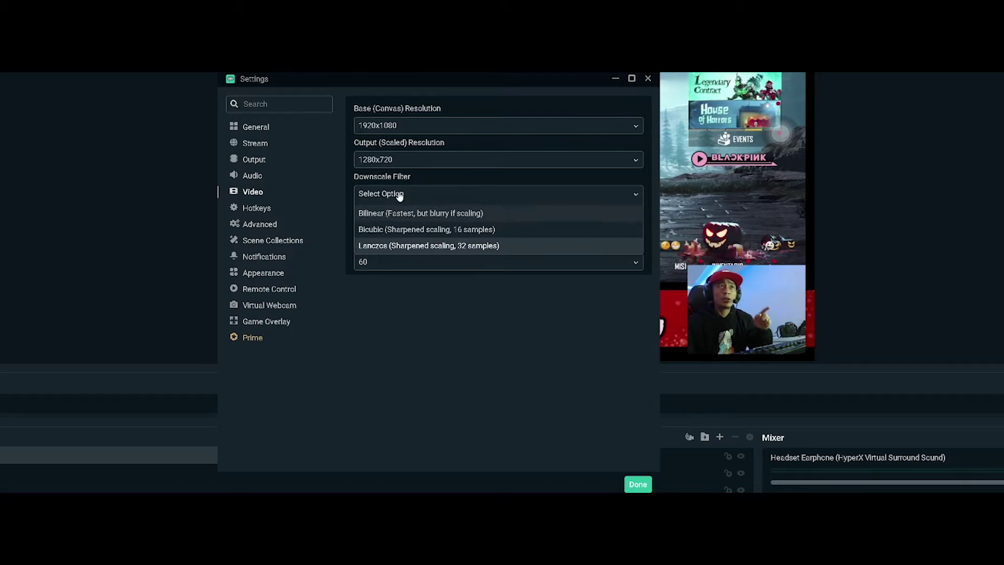
left_click(433, 173)
left_click(428, 193)
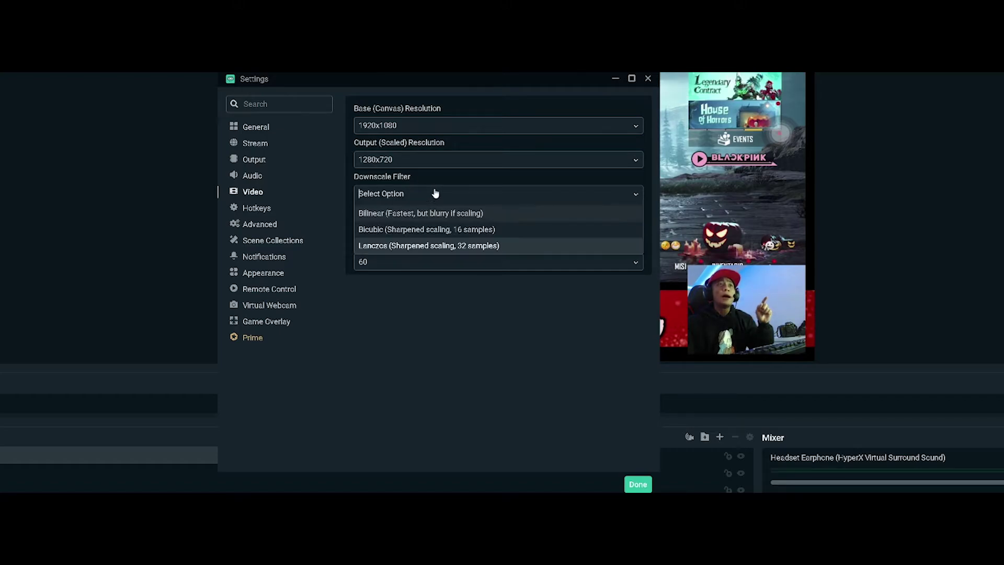
left_click(446, 178)
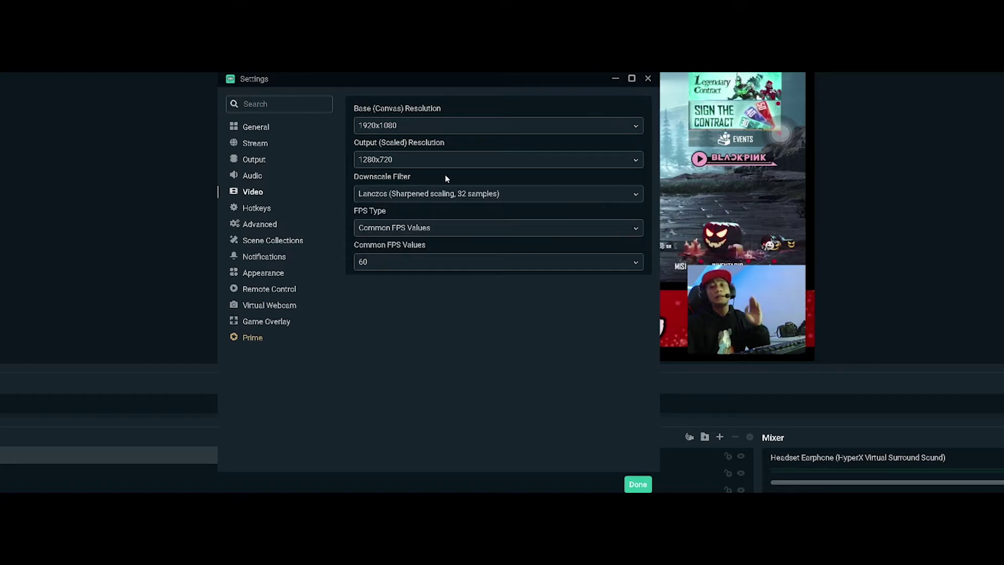
left_click(441, 195)
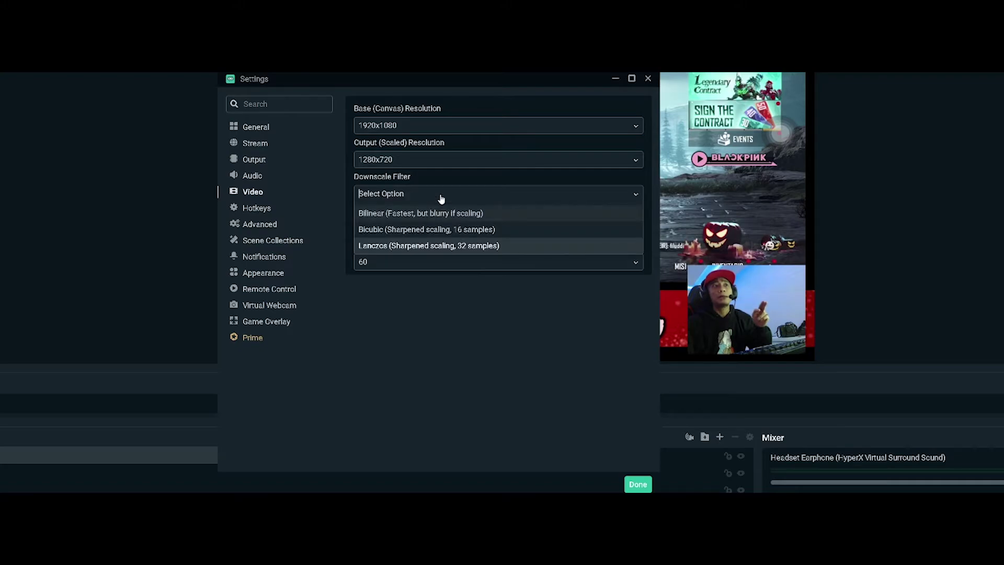
left_click(454, 230)
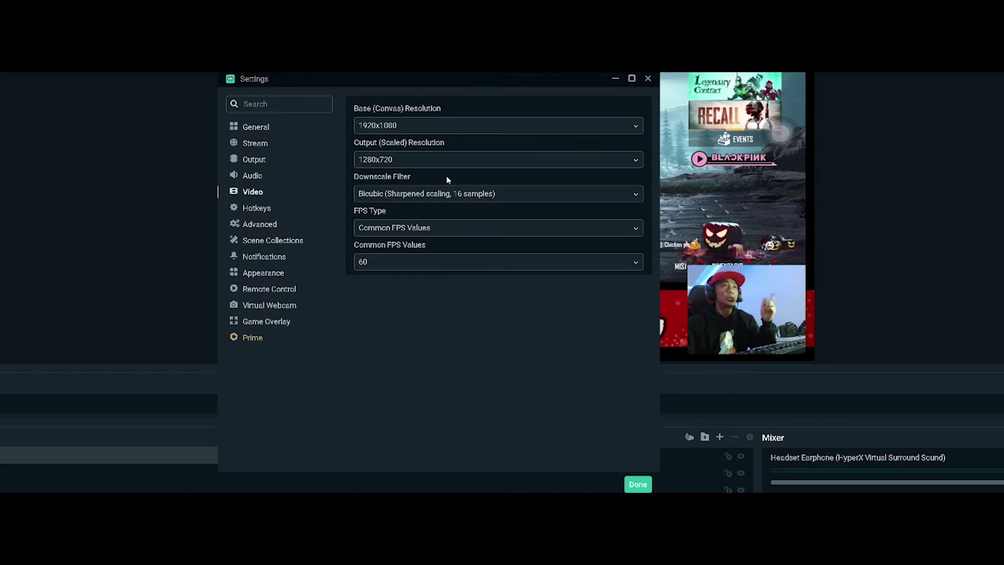
left_click(460, 195)
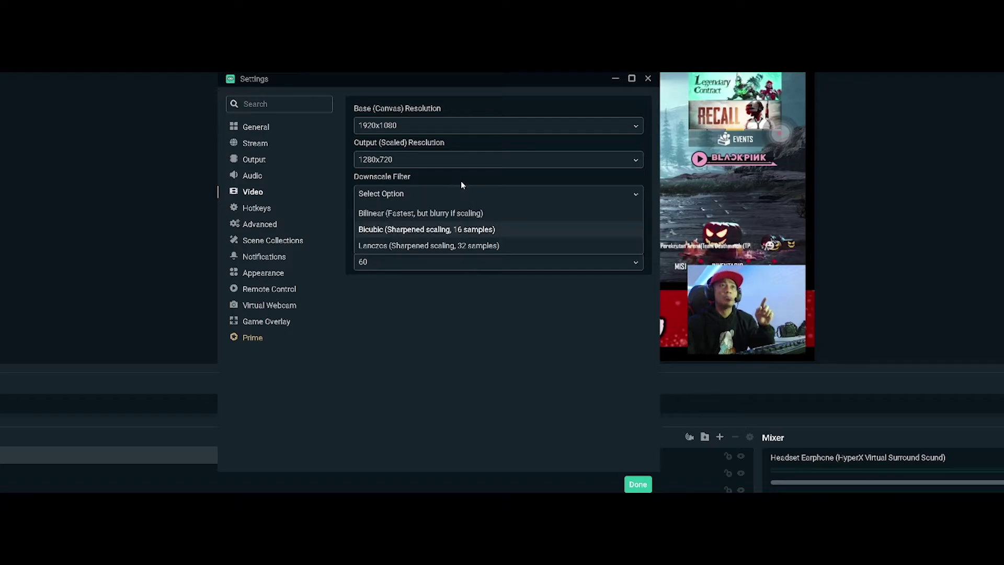
left_click(460, 178)
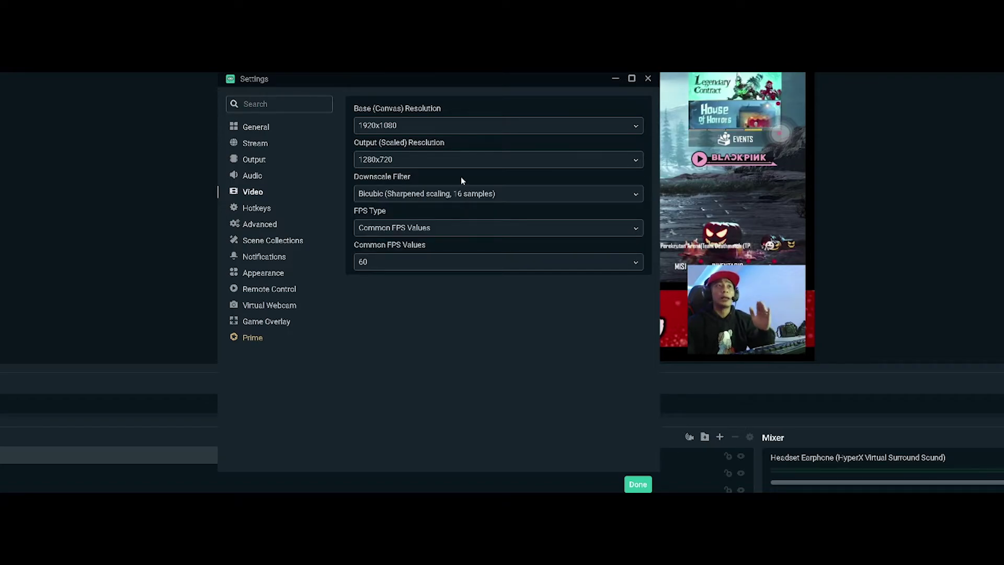
- Select Common FPS Values as the FPS type, set the frame rate to 30, and save the settings
left_click(452, 228)
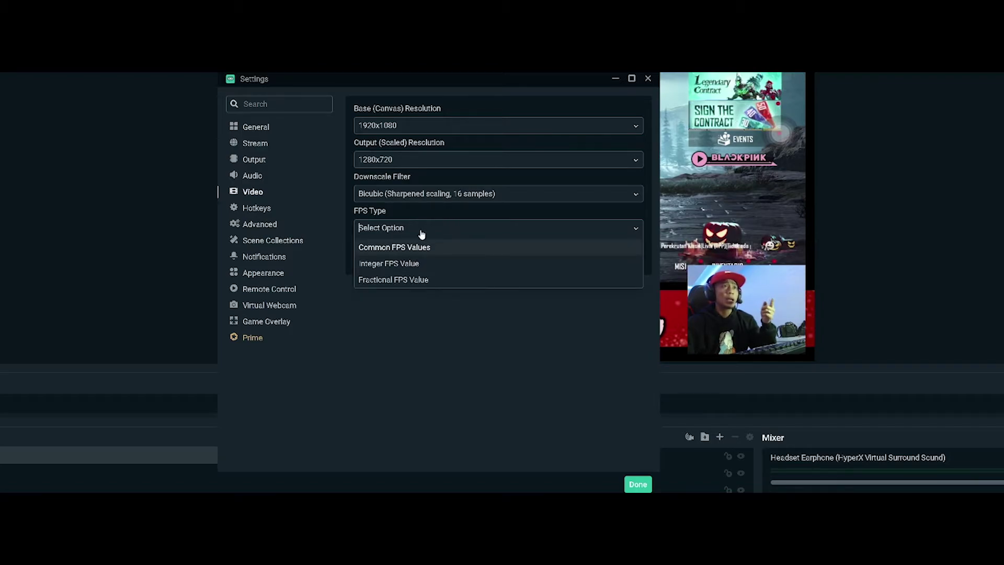
key("Return")
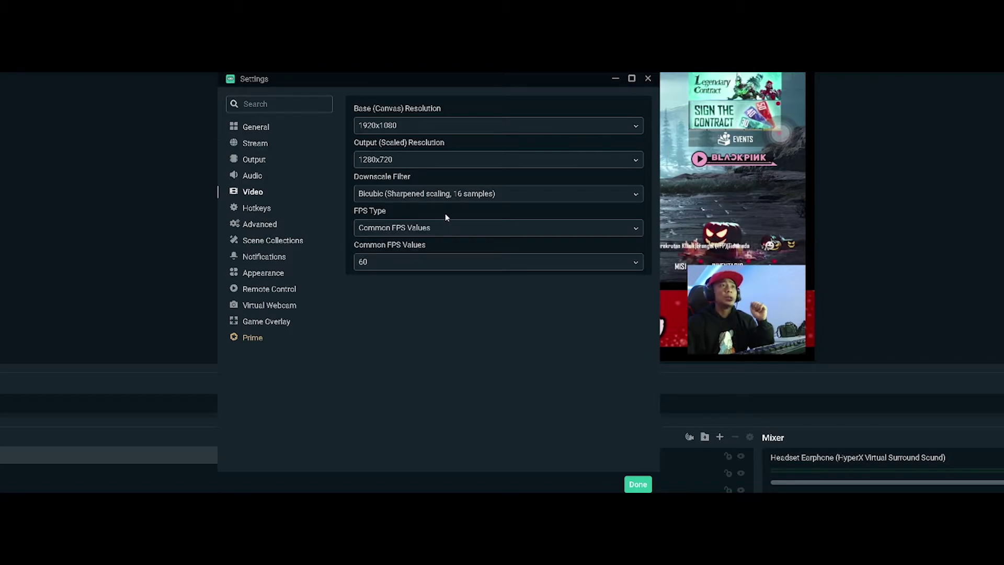
left_click(439, 256)
left_click(387, 397)
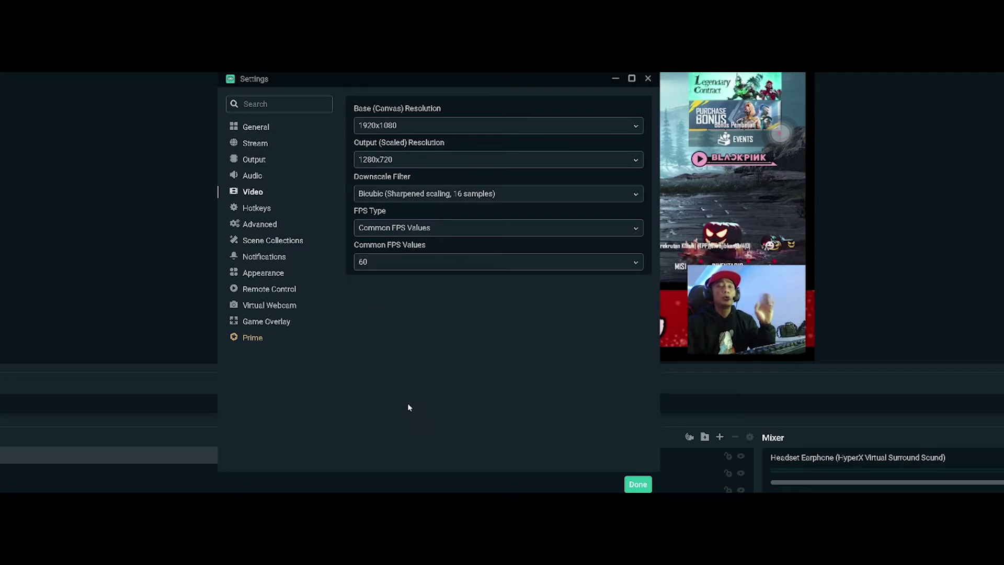
left_click(387, 269)
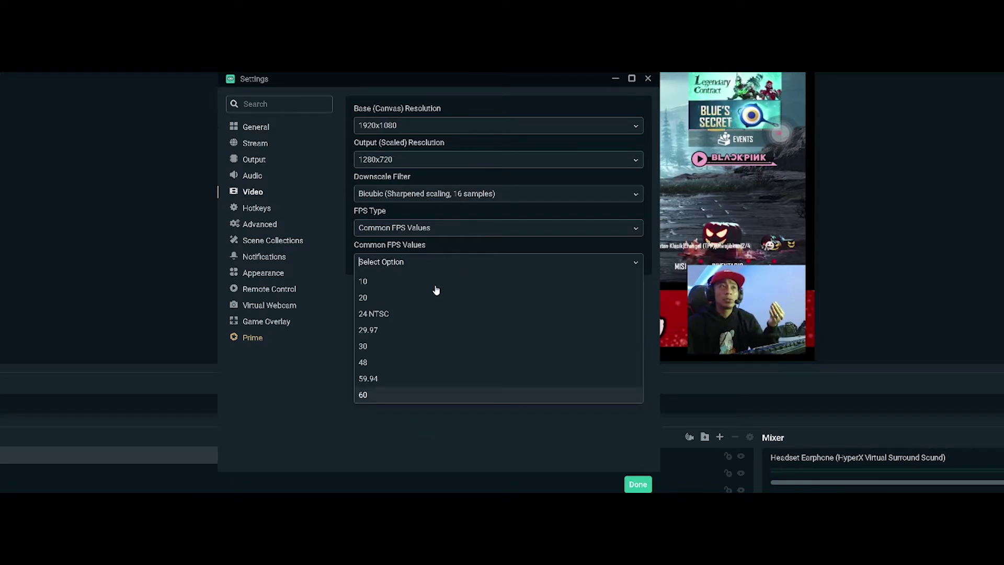
left_click(410, 355)
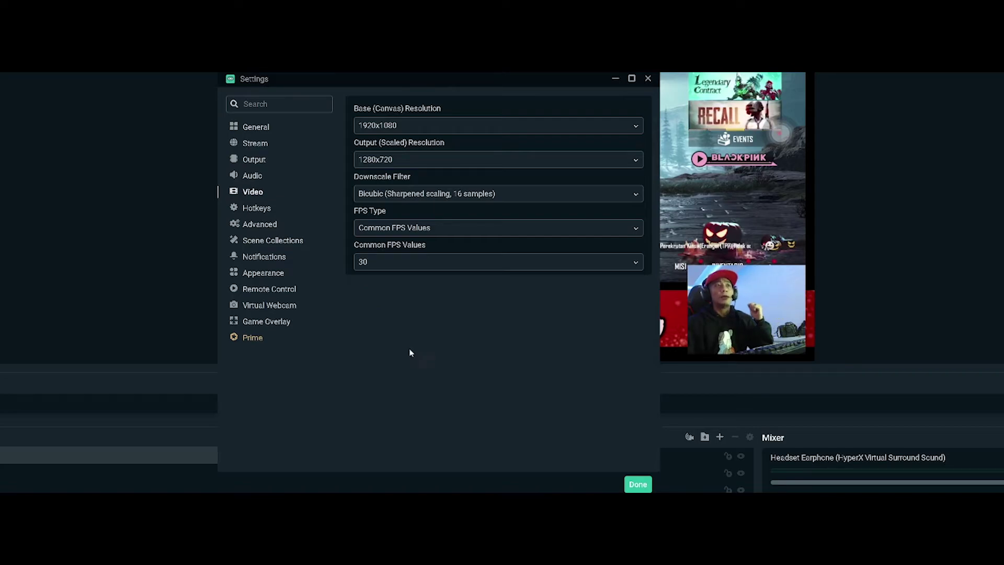
left_click(416, 266)
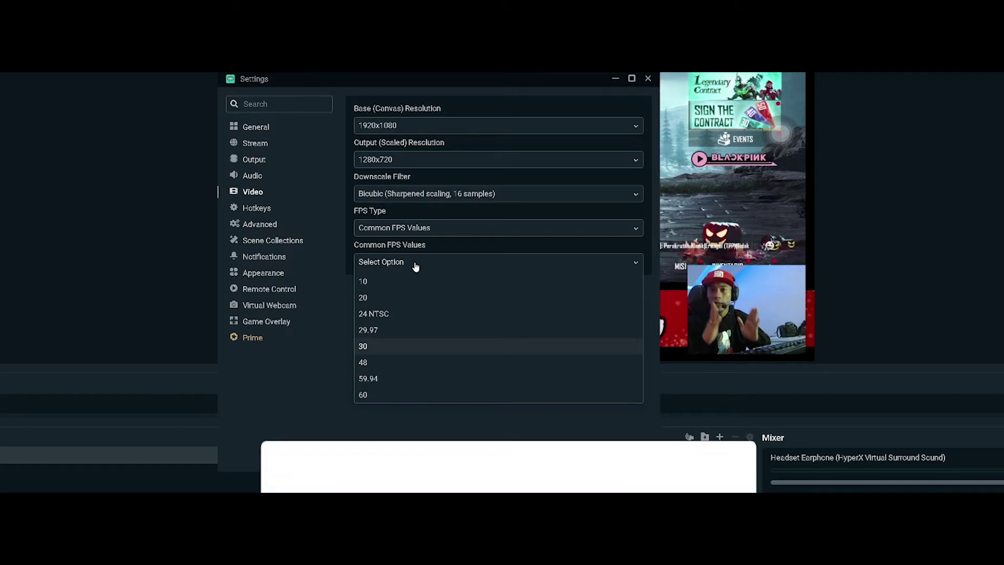
left_click(636, 488)
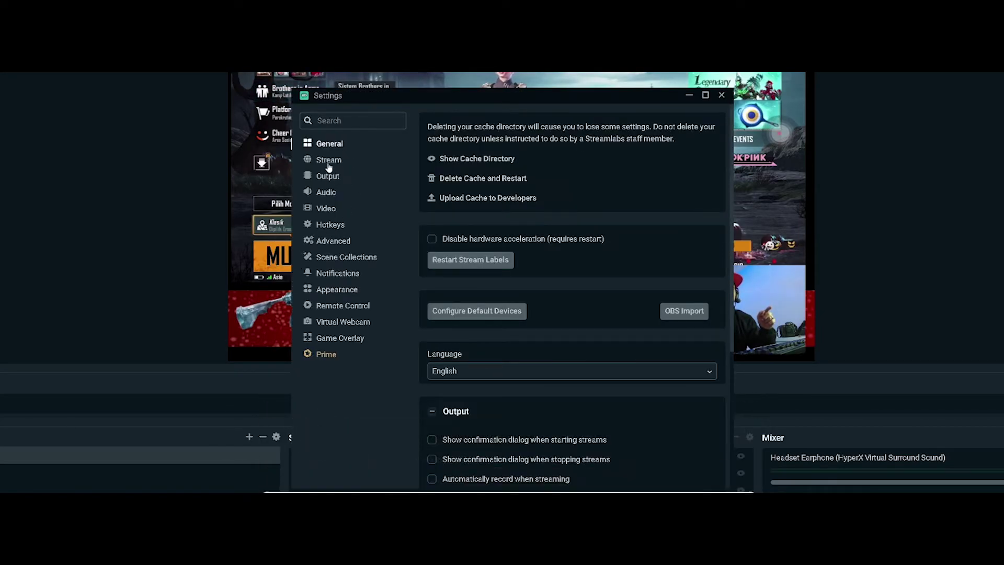
- Review the resolution, downscale filter and frame rate in the video settings, and close the settings window
left_click(327, 209)
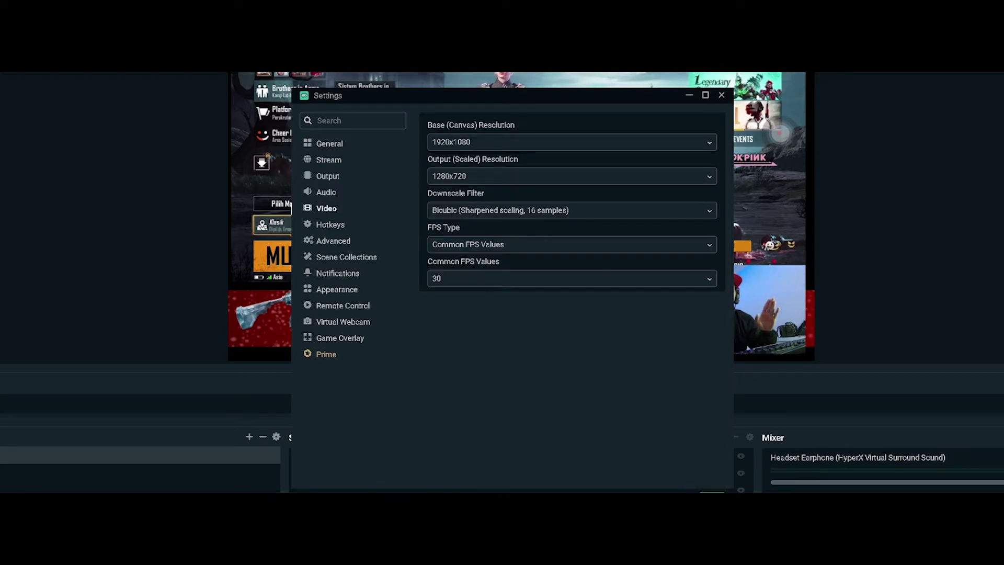
key("Escape")
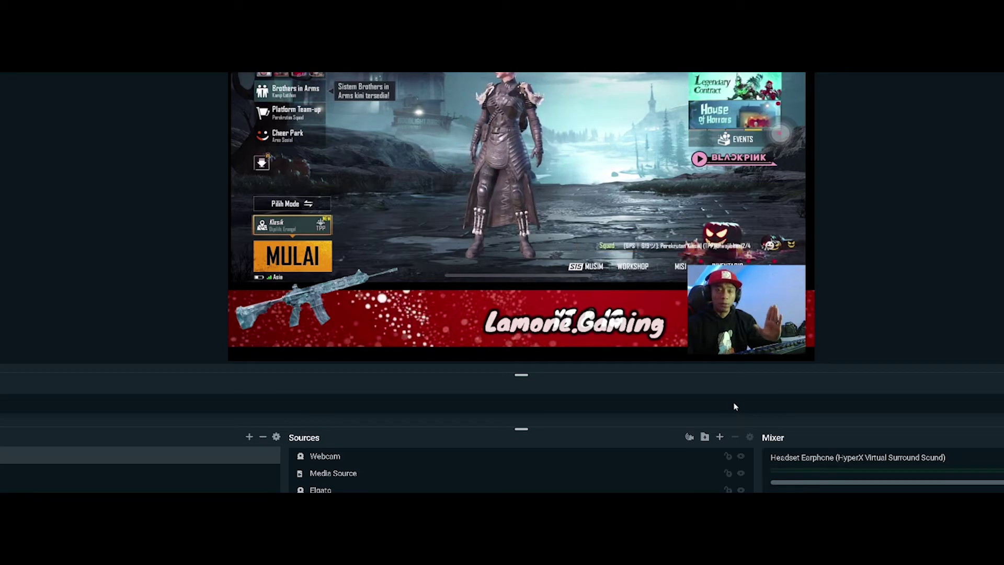
- In the stream settings, select Facebook Live as the streaming service
left_click(6, 487)
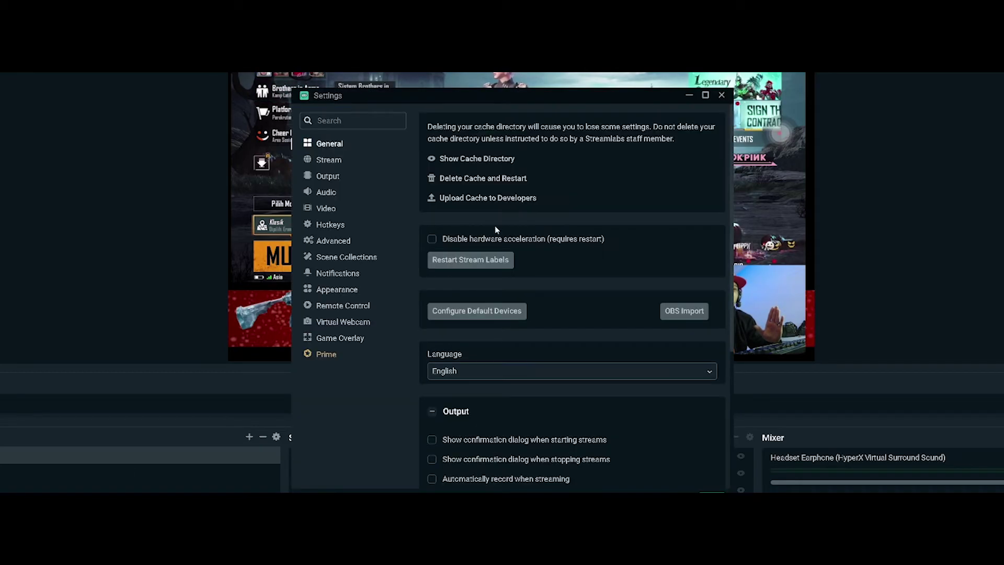
left_click(318, 162)
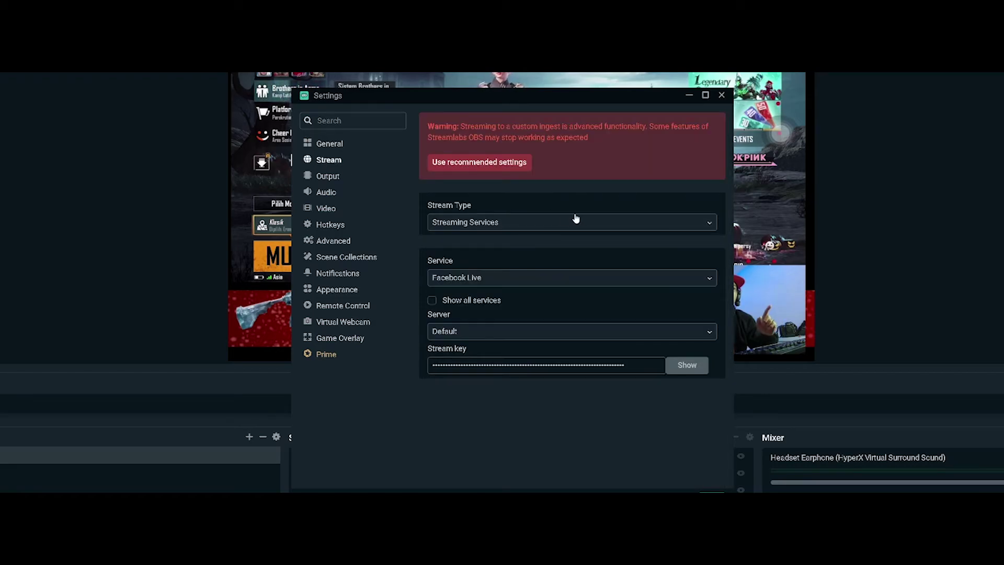
left_click(557, 281)
key("Return")
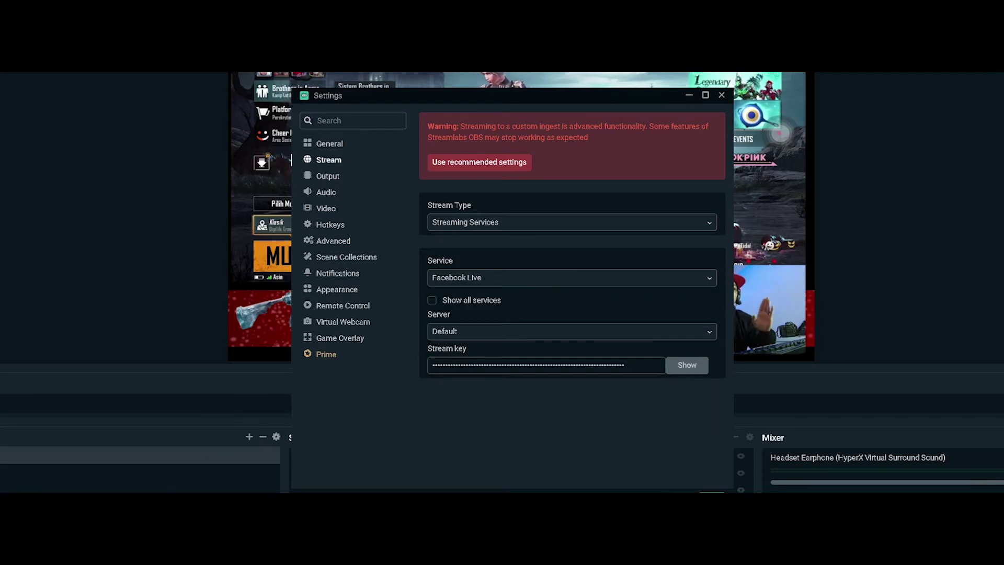
- Switch to Facebook Creator Studio in the browser, set up a live broadcast for the Lamone Gaming page, and copy its stream key
left_click(206, 485)
left_click(167, 103)
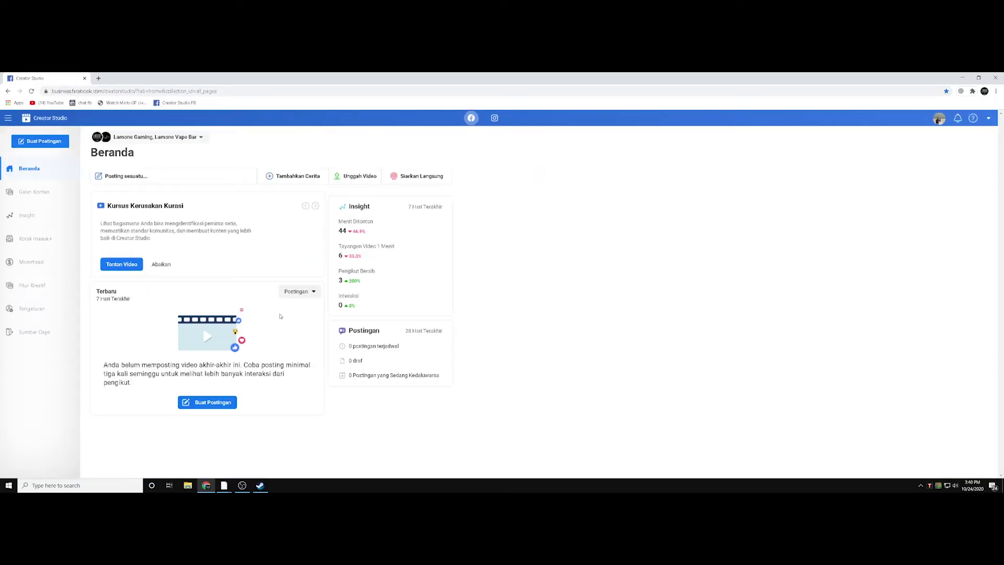
left_click(418, 178)
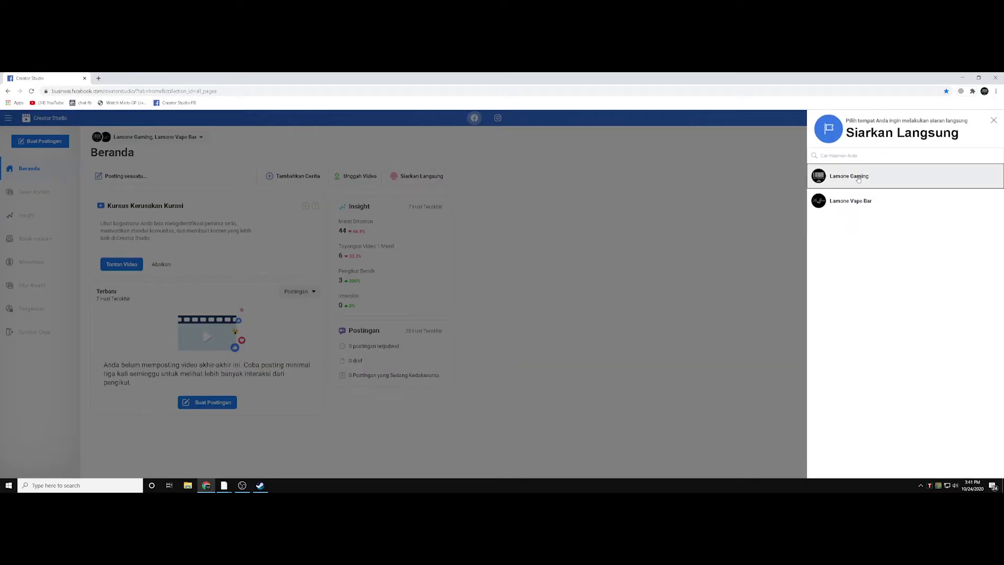
left_click(859, 179)
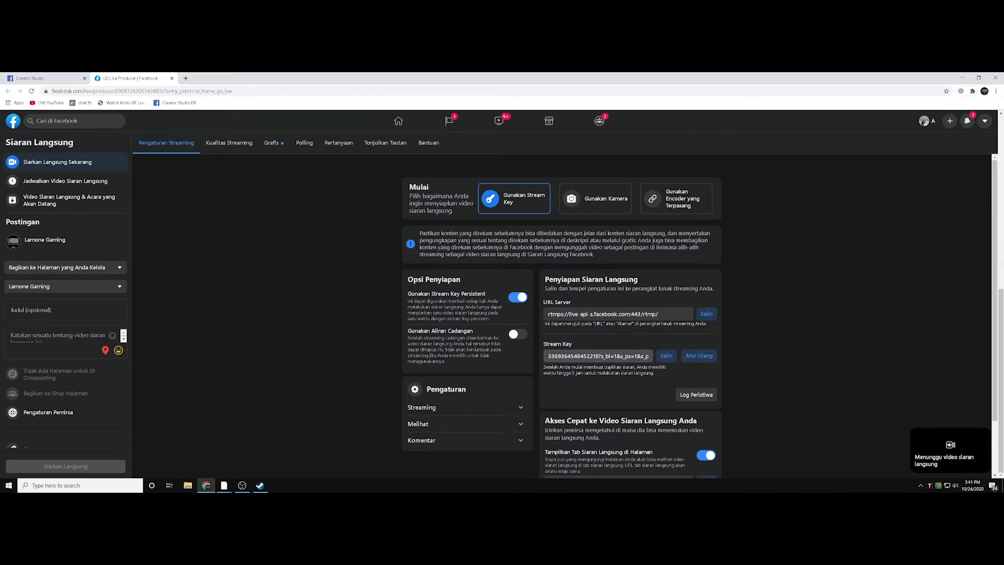
left_click(668, 356)
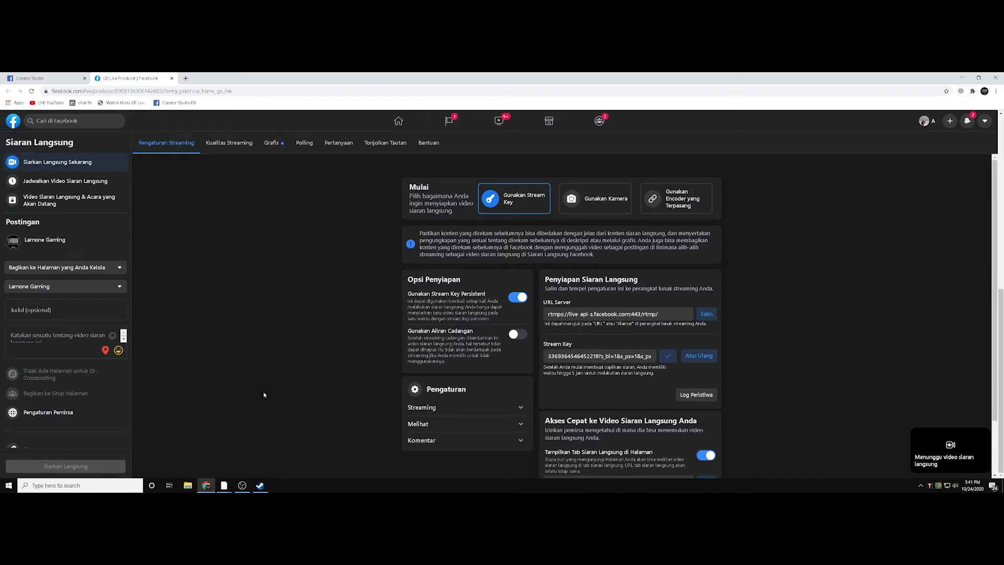
- Switch back to the Streamlabs OBS stream settings, replace the stream key with the copied one, and save the settings
left_click(243, 486)
mouse_move(226, 487)
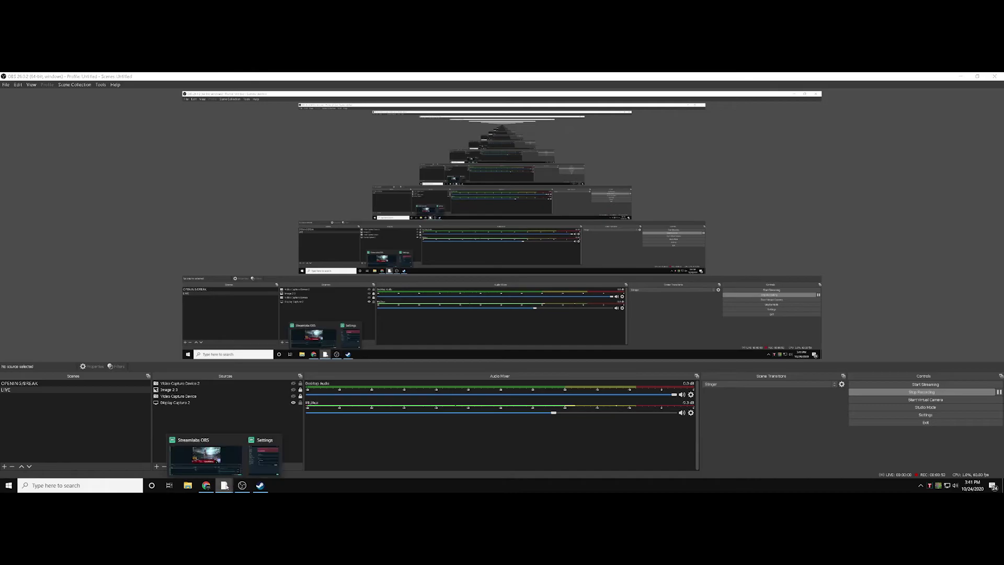
left_click(205, 455)
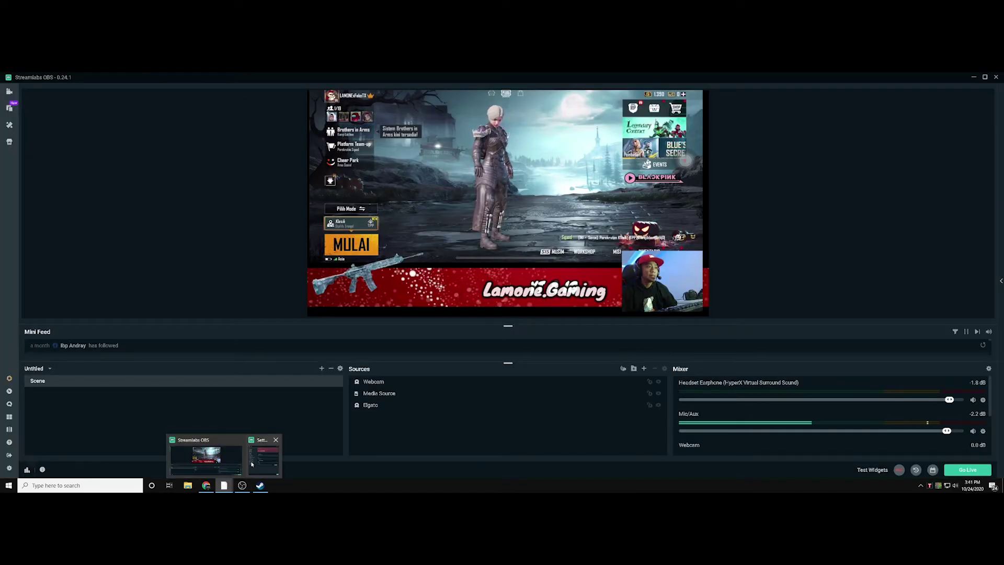
left_click(264, 456)
double_click(484, 319)
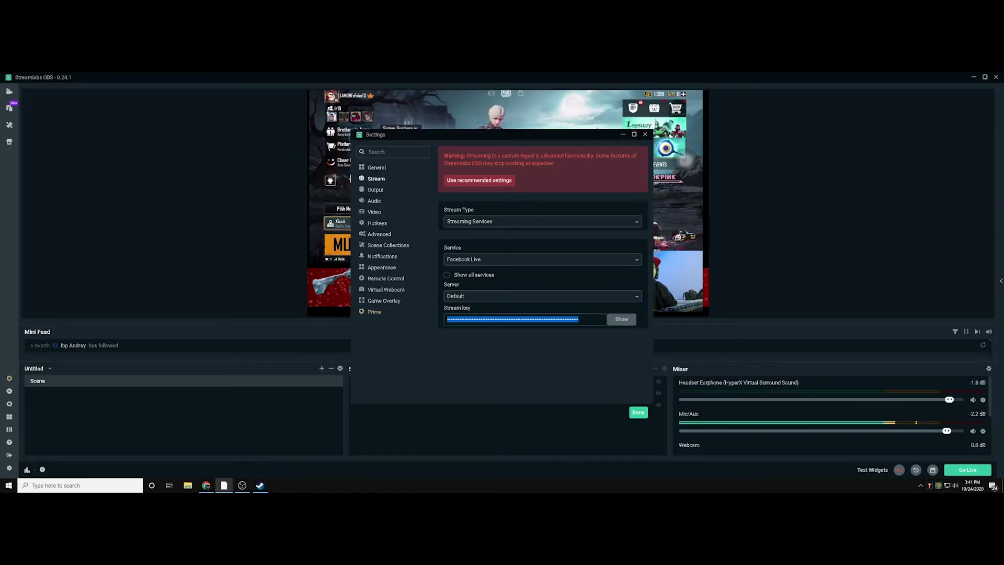
left_click(498, 310)
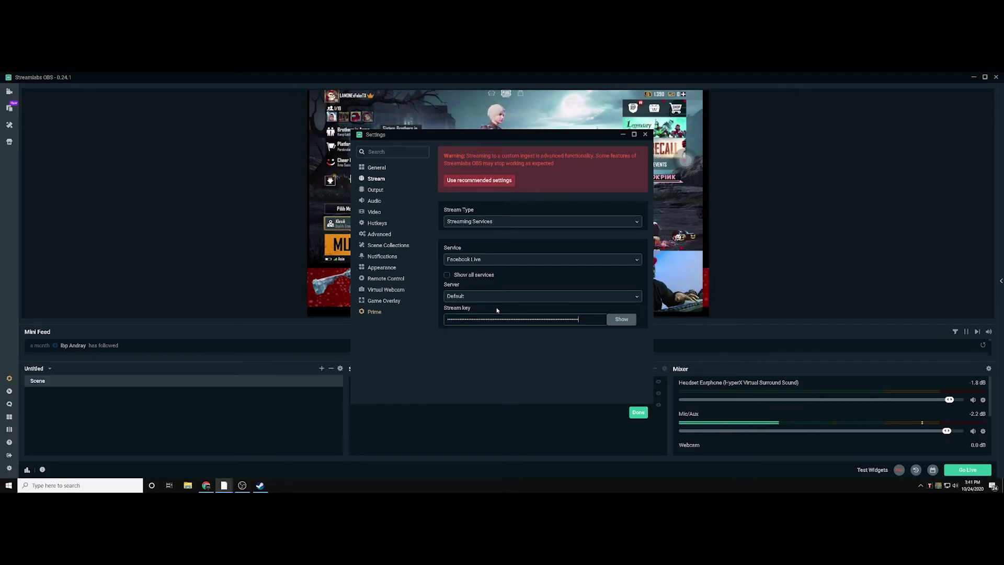
left_click(637, 413)
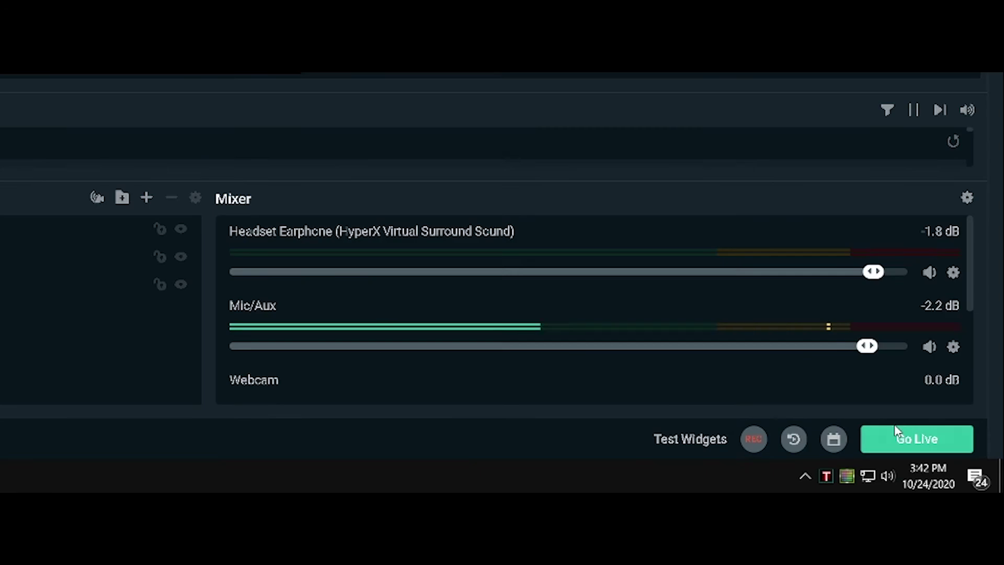
- Start streaming from Streamlabs OBS and show the incoming video at large size in Facebook Live Producer
left_click(963, 470)
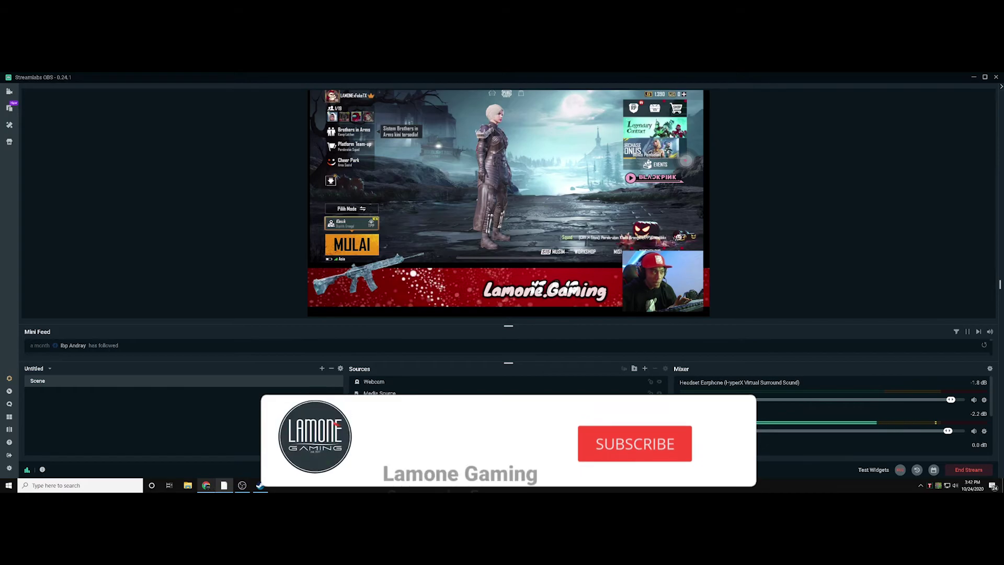
left_click(205, 487)
mouse_move(945, 445)
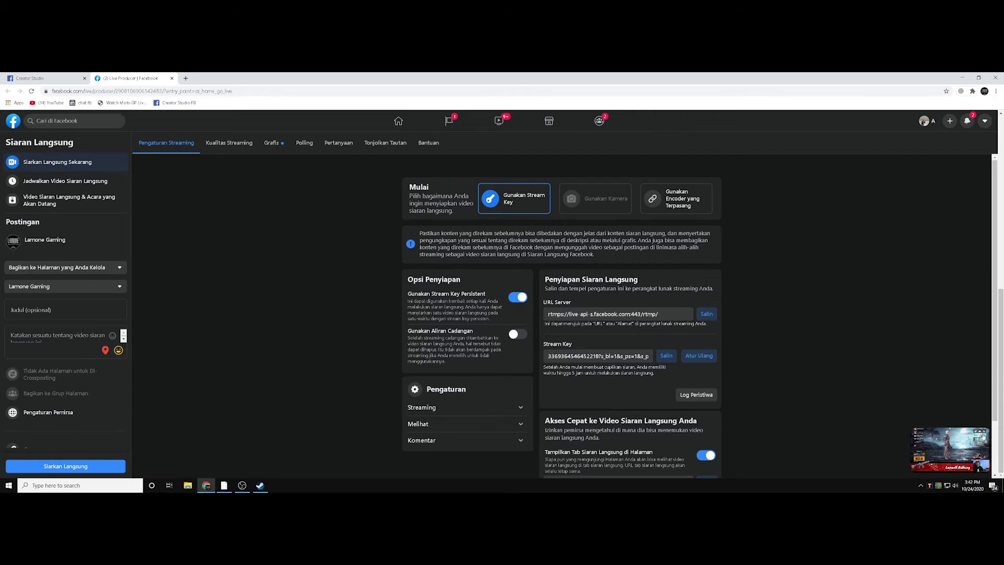
left_click(980, 437)
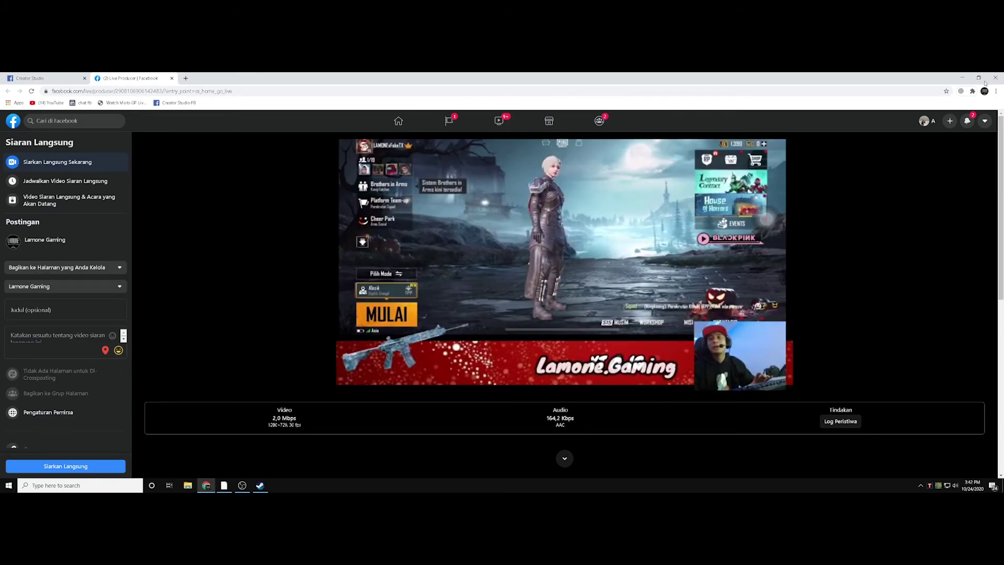
- Reduce the browser to a smaller window and place it so the Facebook and Streamlabs OBS video previews can be compared
double_click(308, 79)
left_click_drag(300, 82, 872, 103)
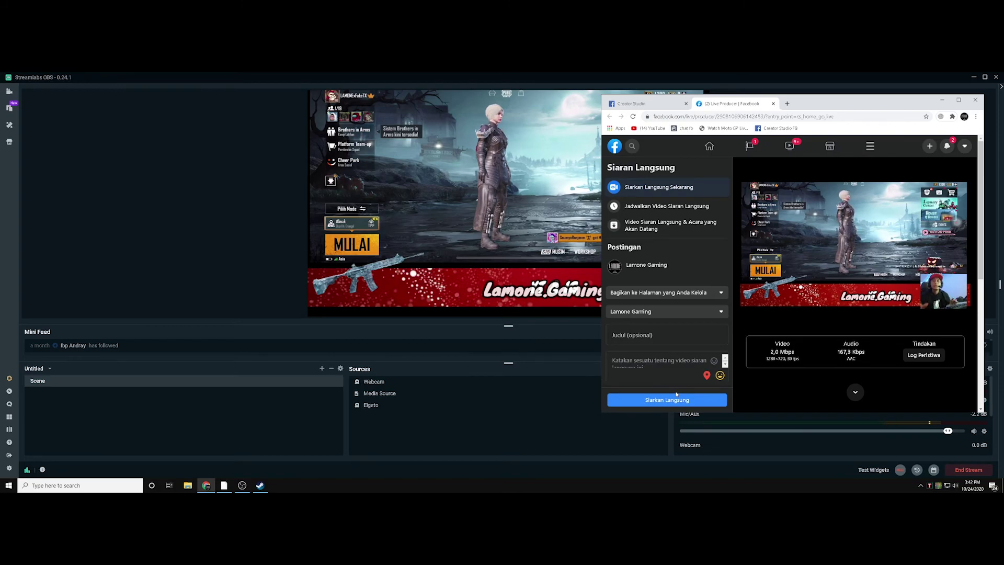
left_click_drag(903, 107, 365, 116)
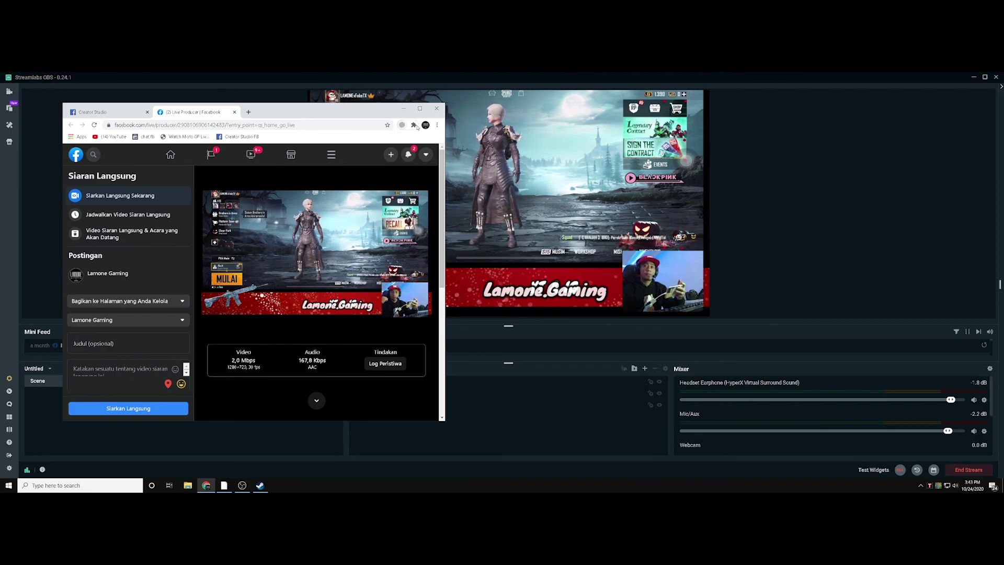
left_click(242, 485)
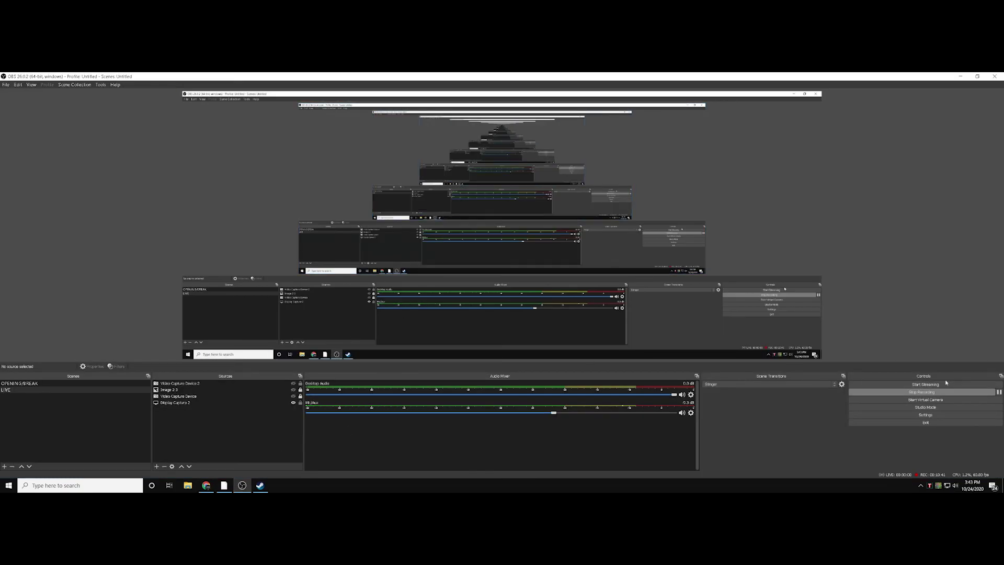